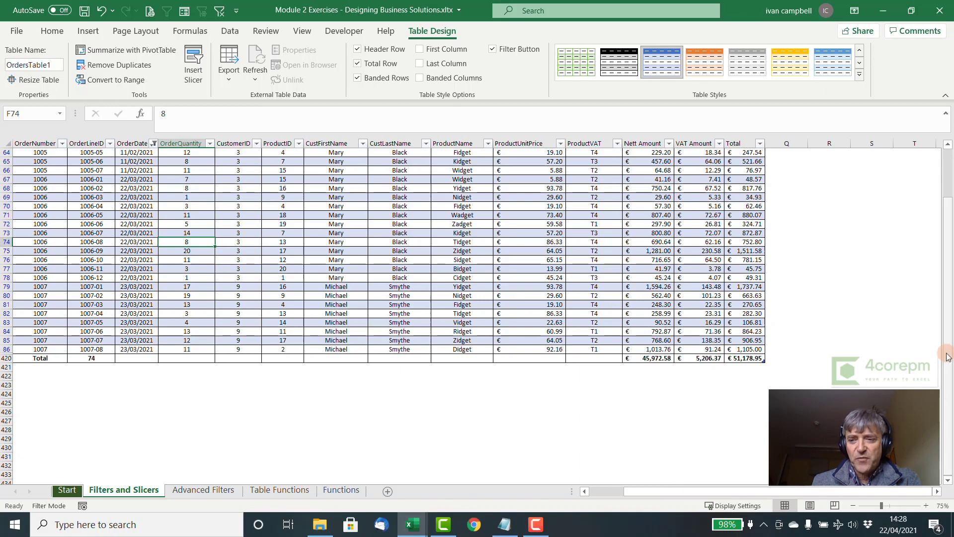
Step: Examine the OrderNumber slicer and the OrderDate column filter above the orders table on the Filters and Slicers sheet
left_click_drag(947, 350, 949, 290)
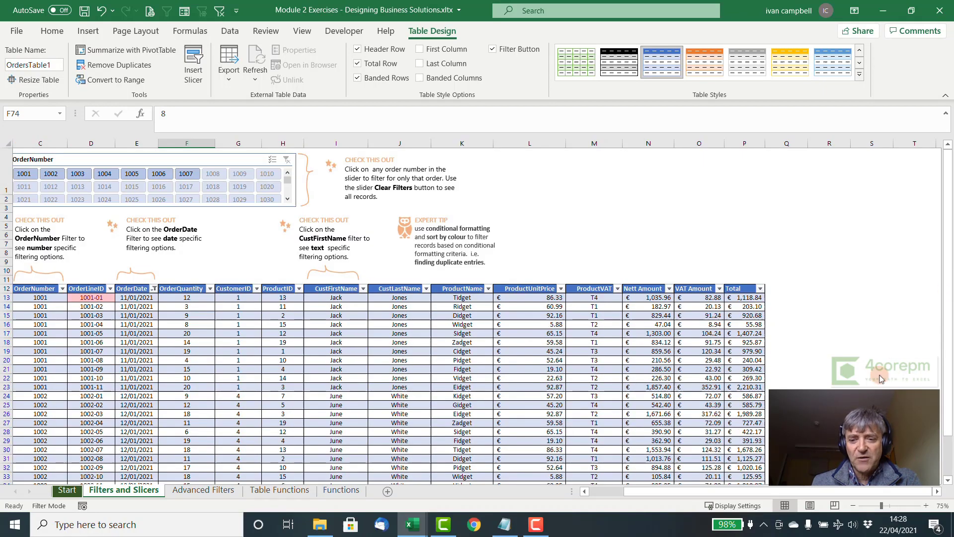
left_click_drag(792, 492, 725, 483)
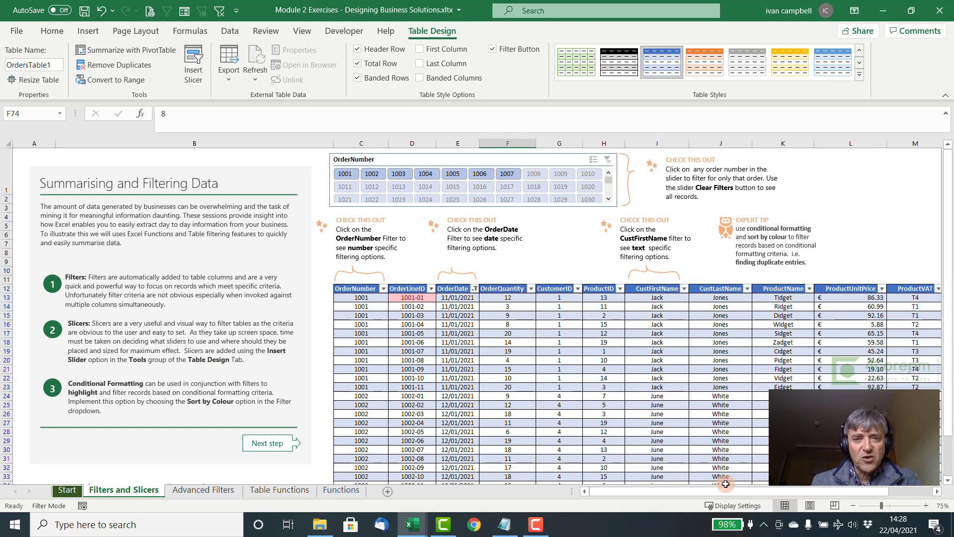
left_click(507, 177)
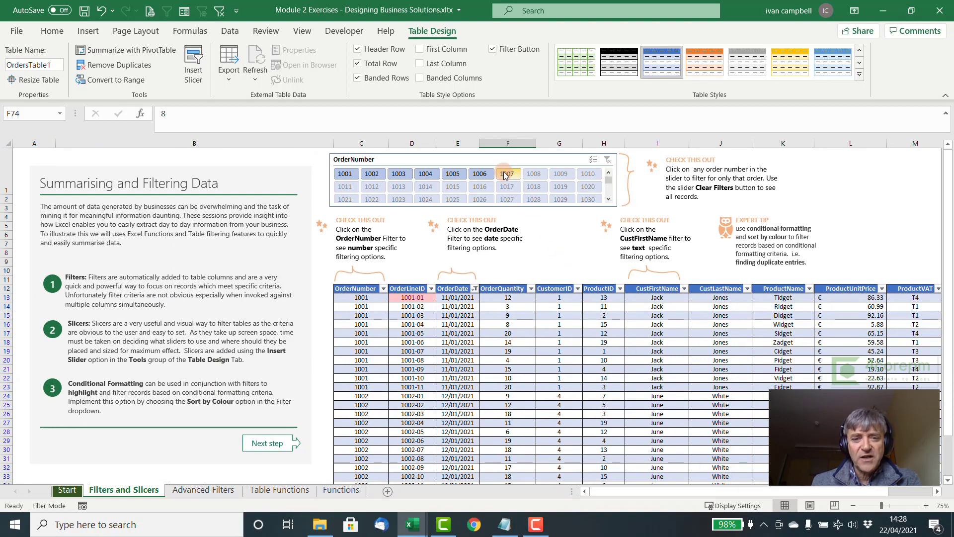
left_click(505, 176)
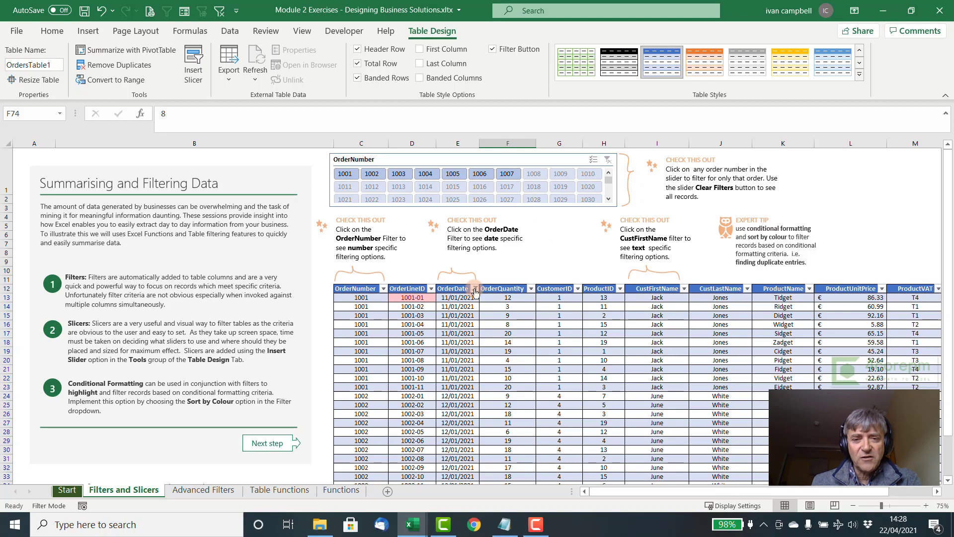
left_click(475, 288)
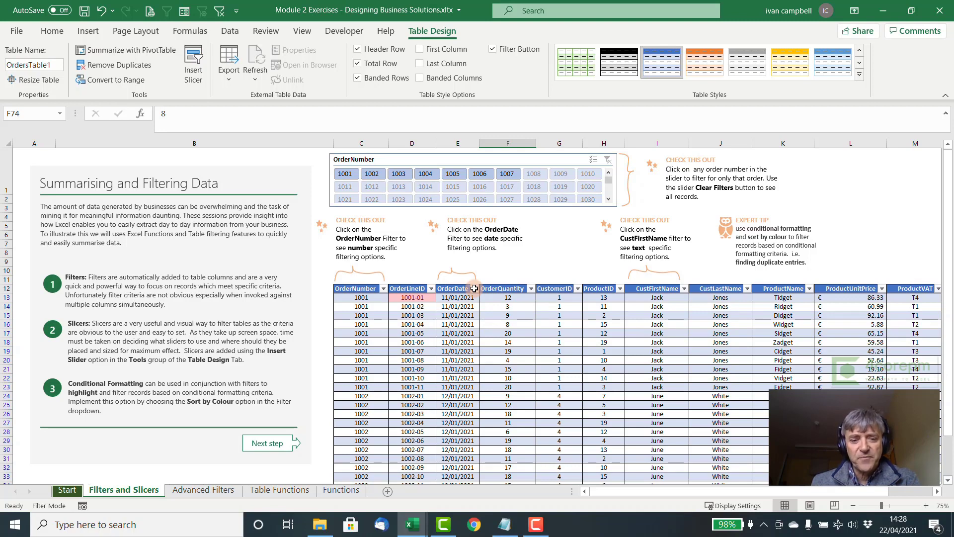
Step: Preview both print pages of the Advanced Filters sheet, then return to the worksheet
left_click(204, 489)
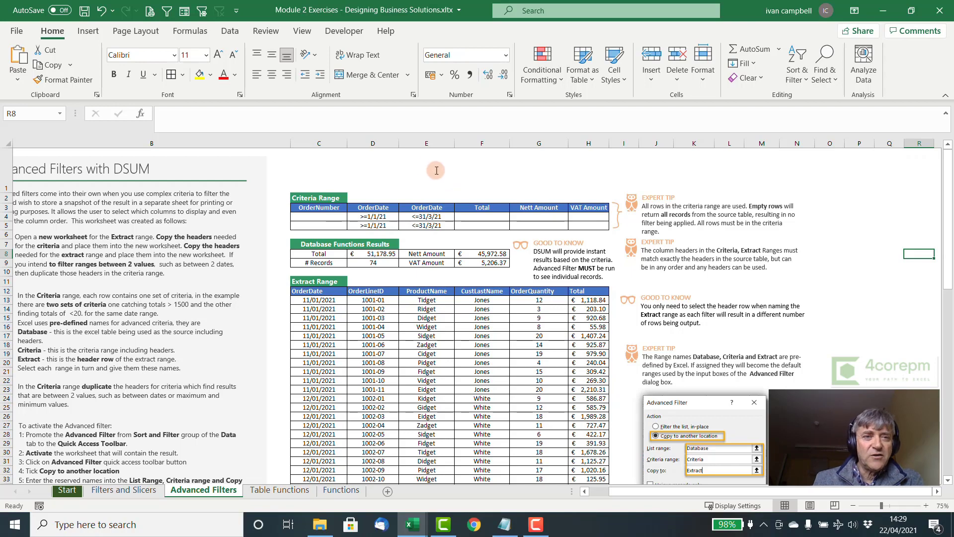
left_click(148, 10)
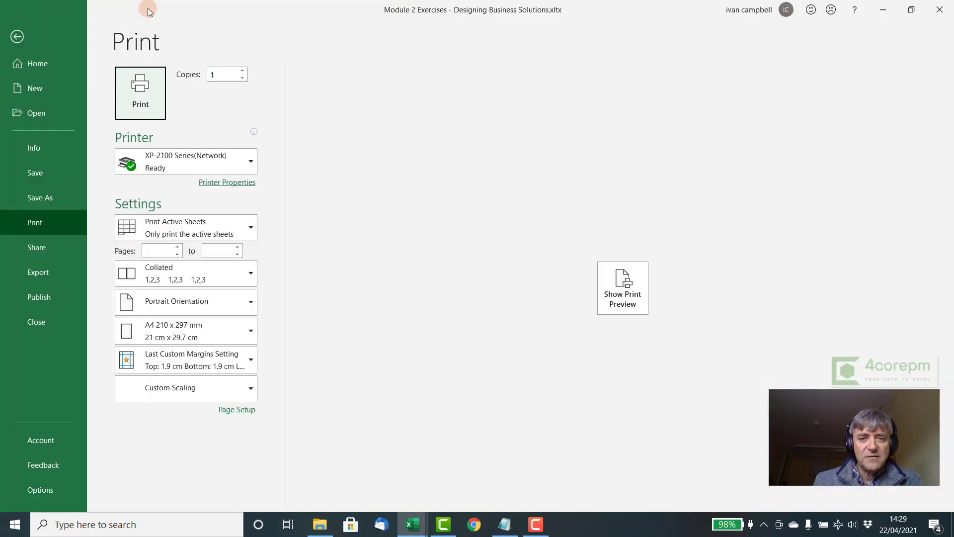
left_click(610, 298)
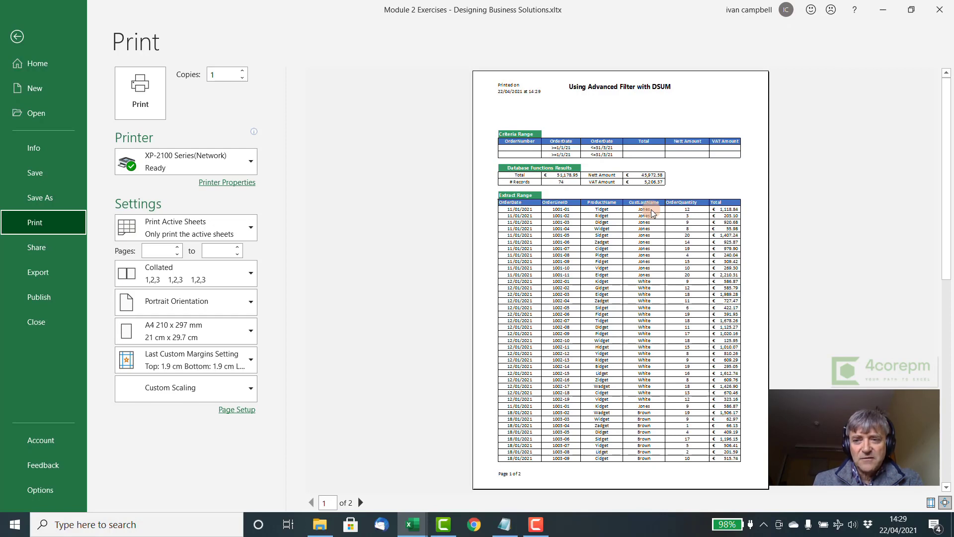
left_click(949, 400)
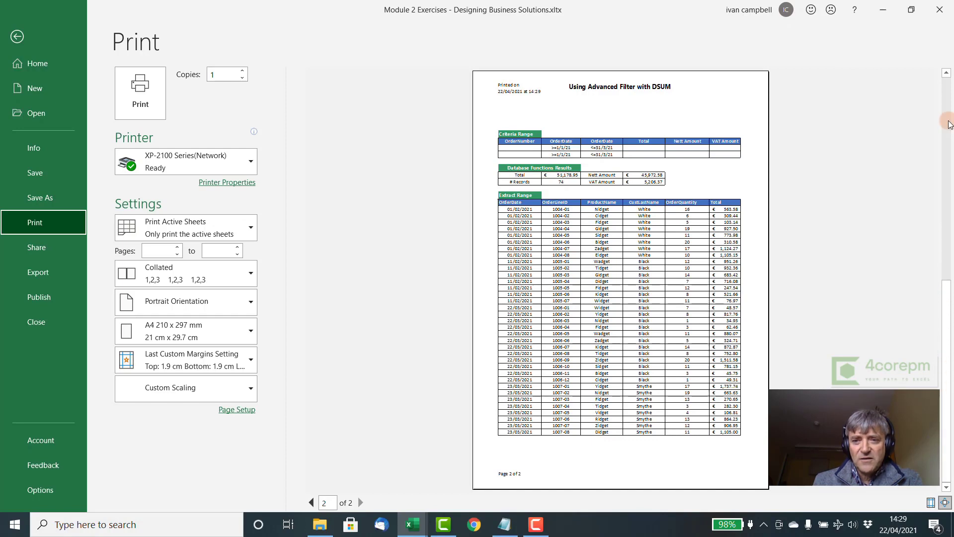
left_click(949, 124)
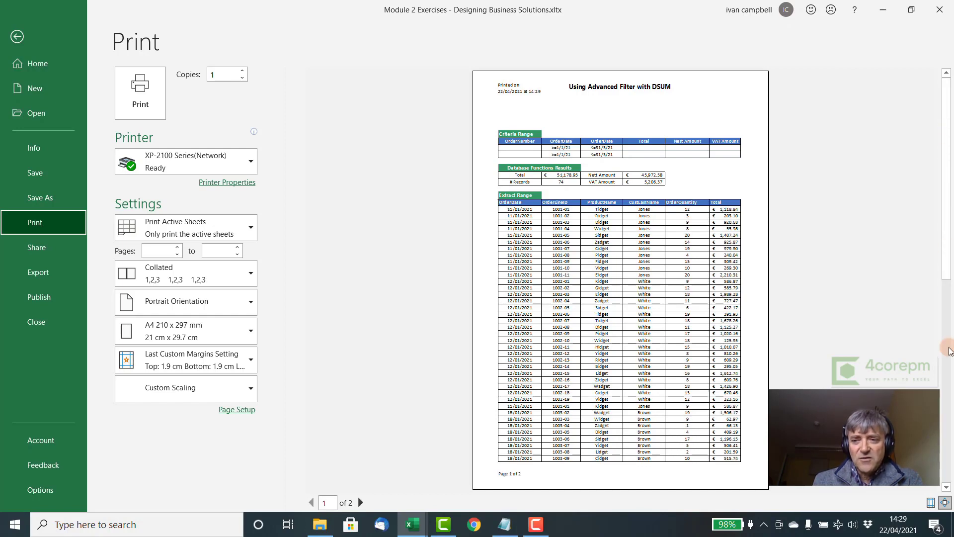
left_click(949, 350)
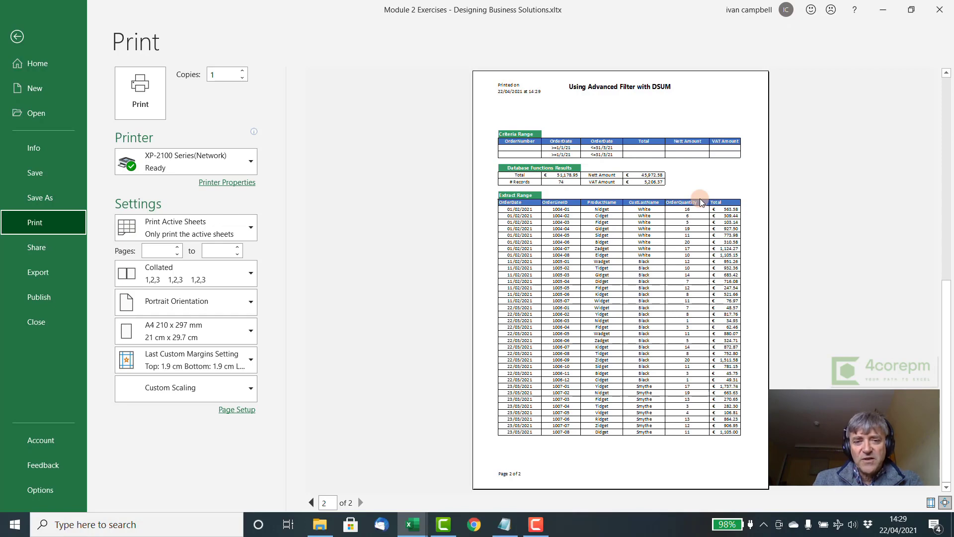
left_click(48, 38)
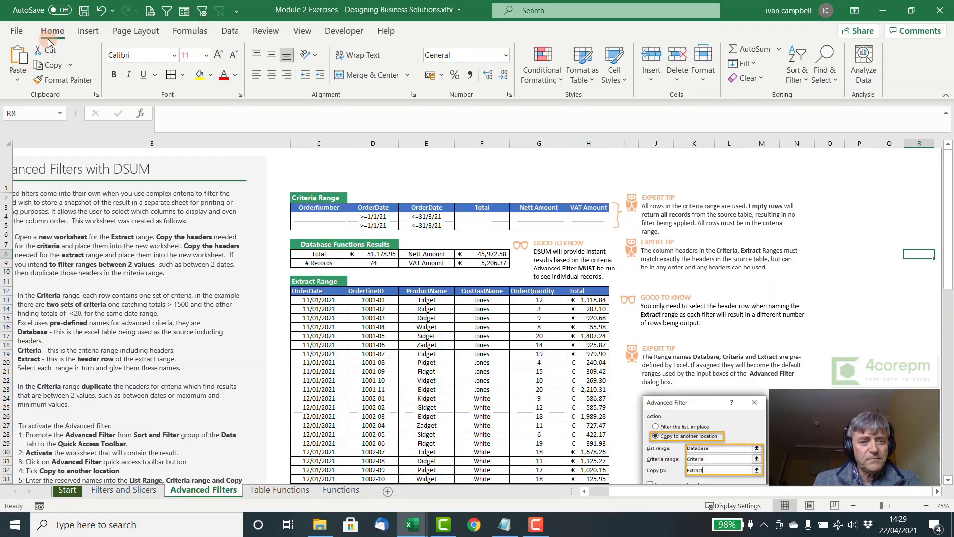
Step: On the Table Functions sheet, examine the orders table and select the Quick Query results from From Date to # Transactions, J4:J9
key("ctrl+Page_Down")
scroll(447, 318, "down", 3)
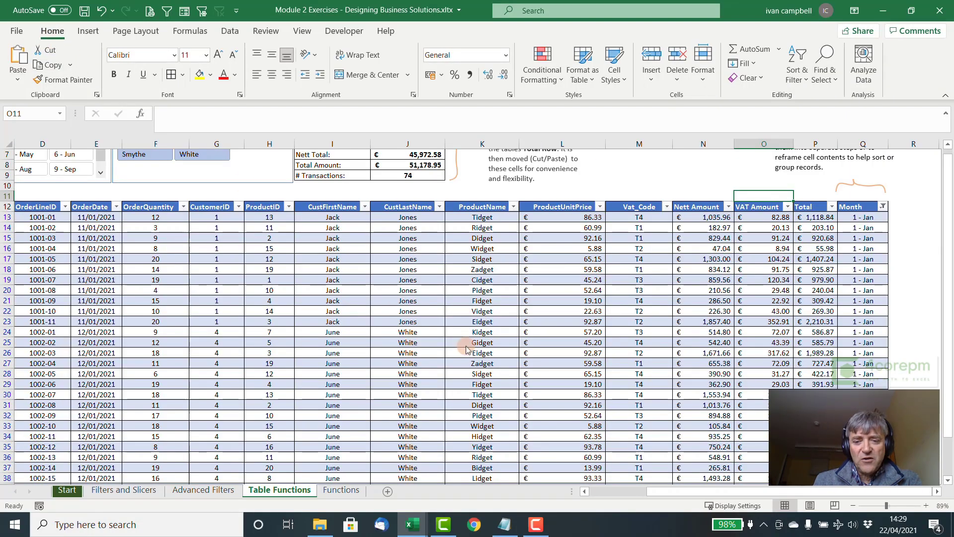
left_click_drag(662, 490, 592, 484)
scroll(605, 432, "up", 2)
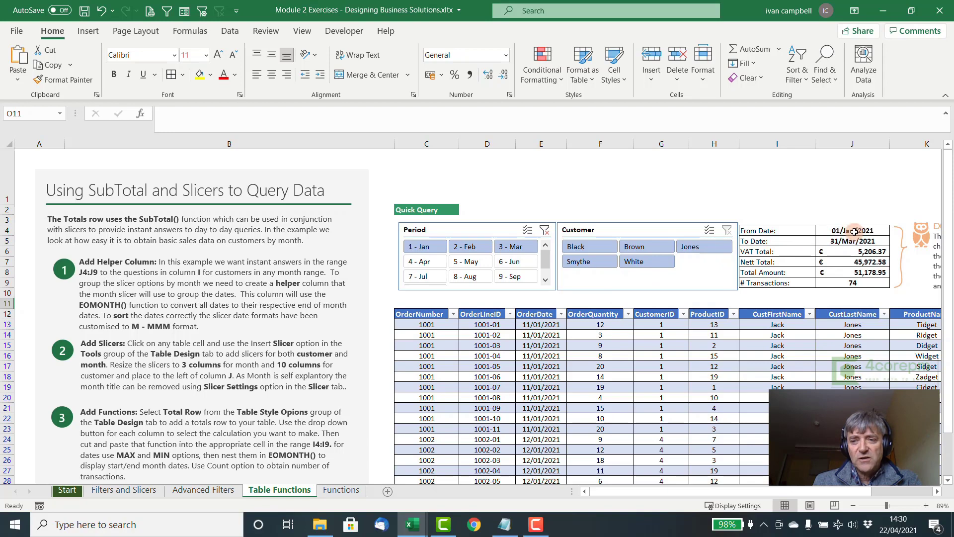
left_click_drag(854, 231, 855, 281)
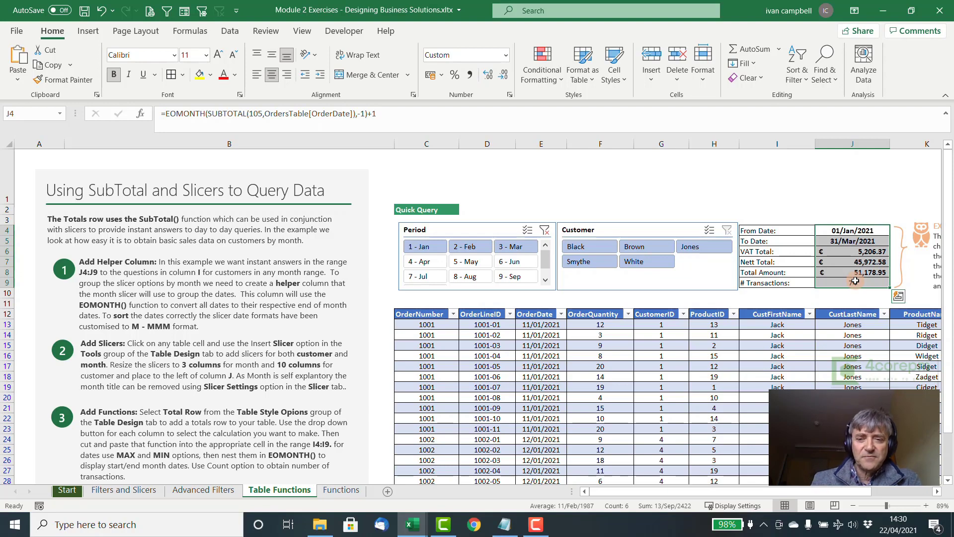
Step: On the Functions sheet, inspect the company summary grid and select the total amount and transaction count in its Totals column
key("ctrl+Page_Down")
left_click(565, 279)
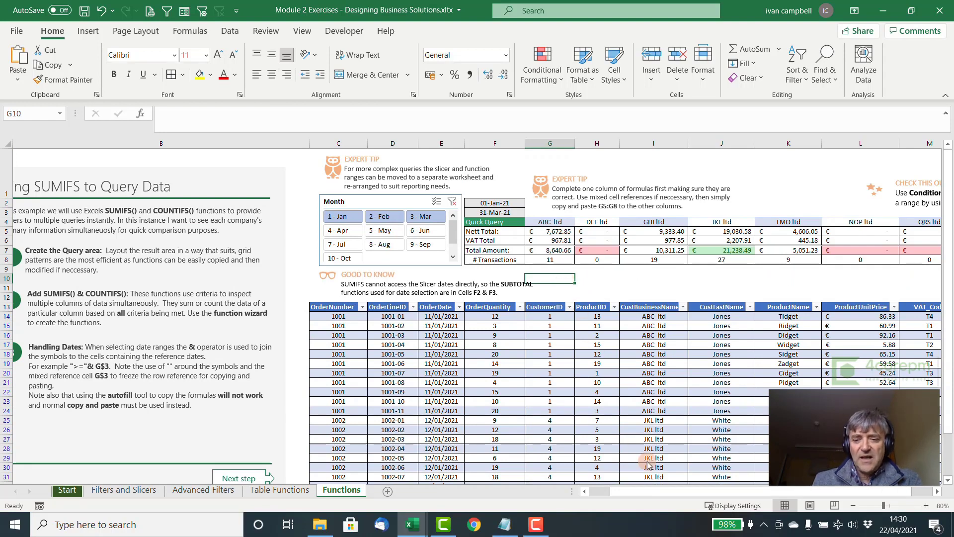
left_click_drag(670, 490, 689, 491)
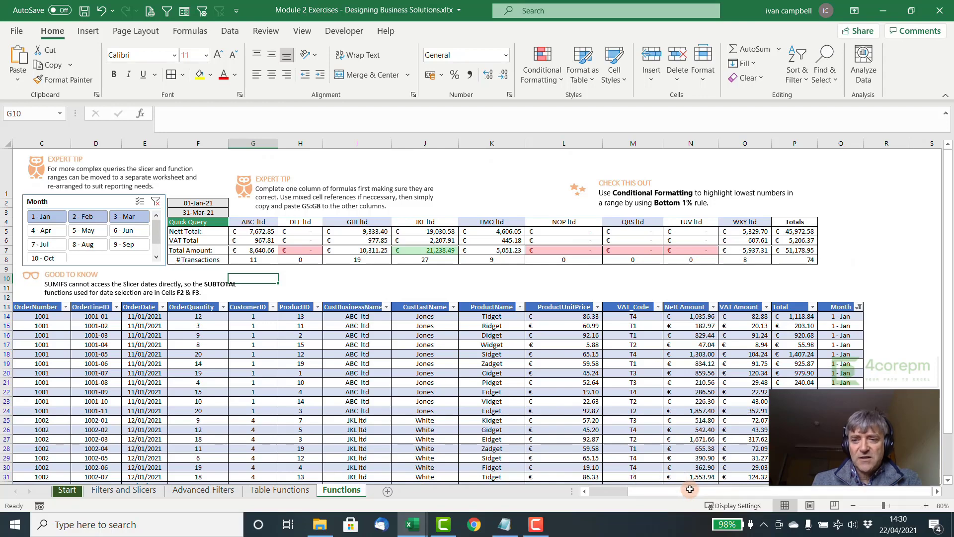
left_click(792, 251)
left_click_drag(792, 251, 793, 261)
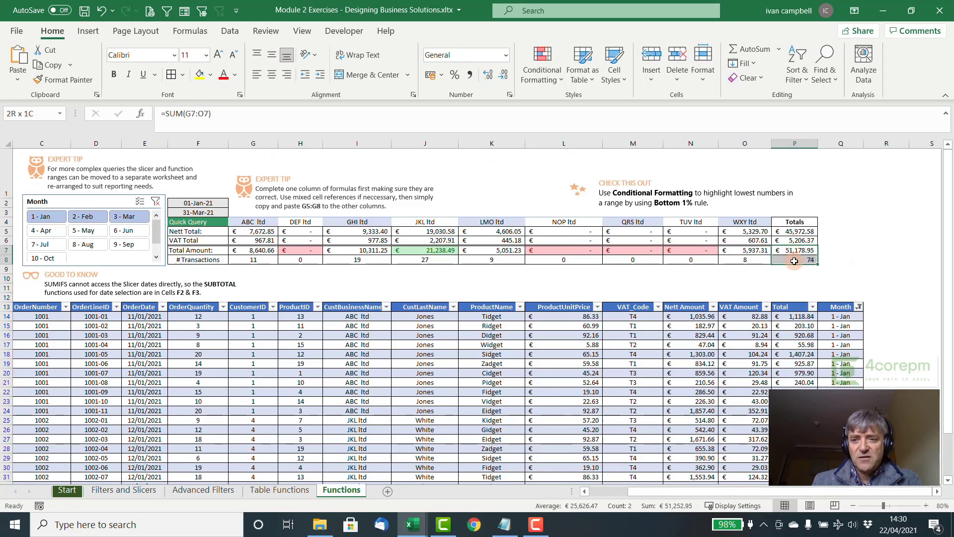
Step: Compare the total amount and record count cells on the Table Functions sheet with those on the Advanced Filters sheet
left_click(270, 490)
left_click_drag(851, 272, 851, 283)
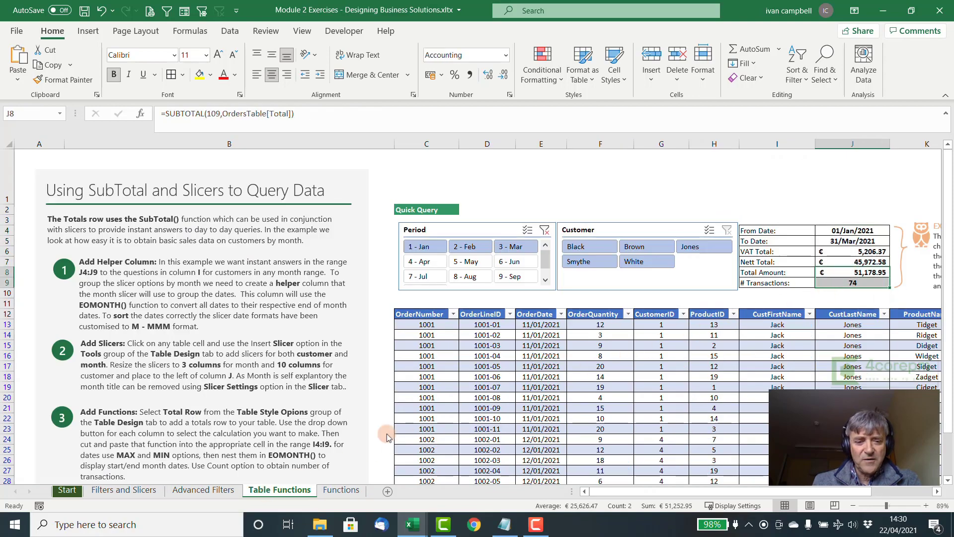
left_click(215, 490)
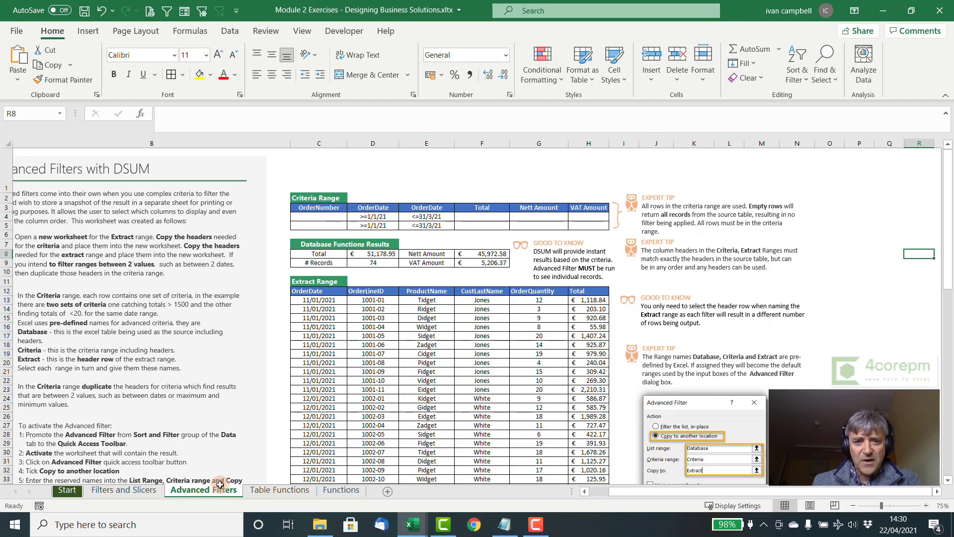
left_click_drag(380, 254, 380, 262)
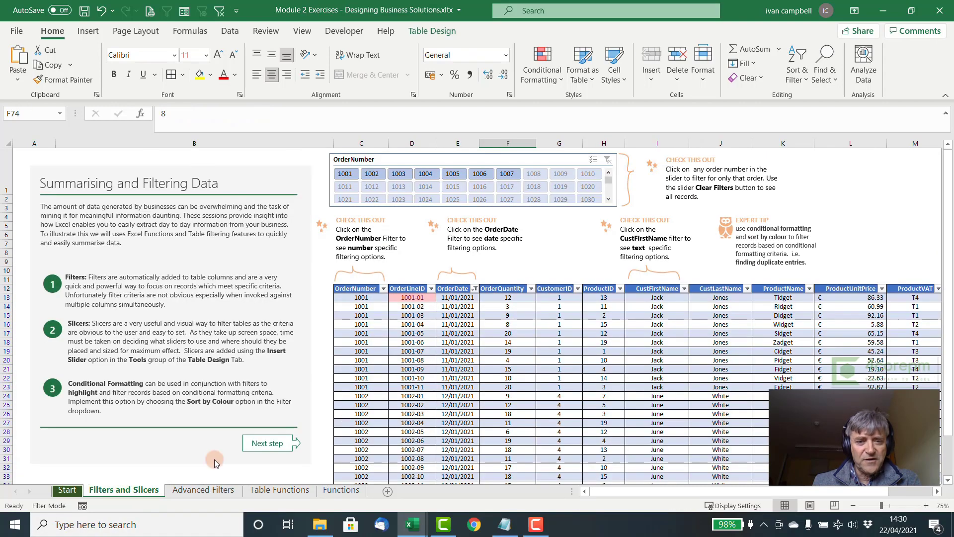
Step: Check the Total row at the end of the Filters and Slicers orders table, then return to the sheet's top
left_click(124, 490)
scroll(621, 342, "down", 9)
scroll(638, 338, "down", 14)
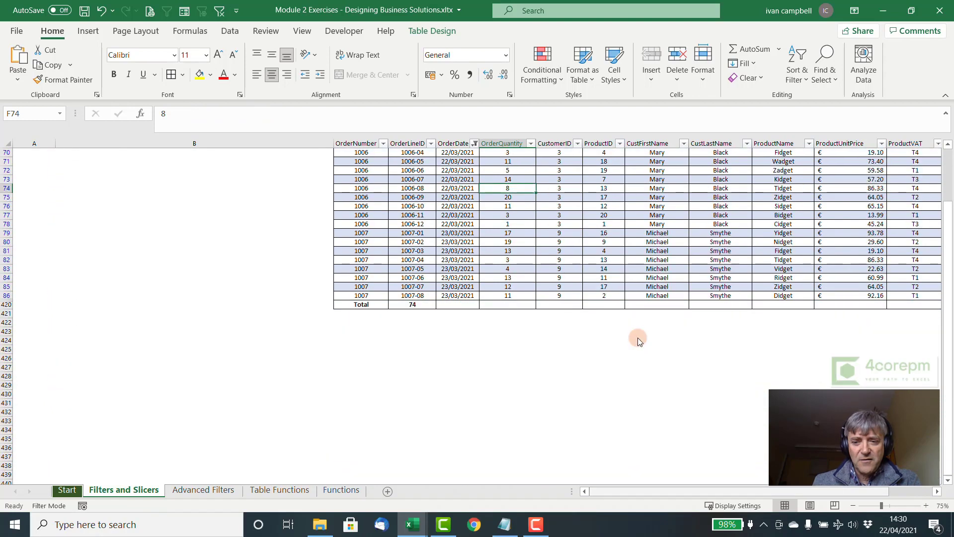
left_click_drag(696, 487, 658, 489)
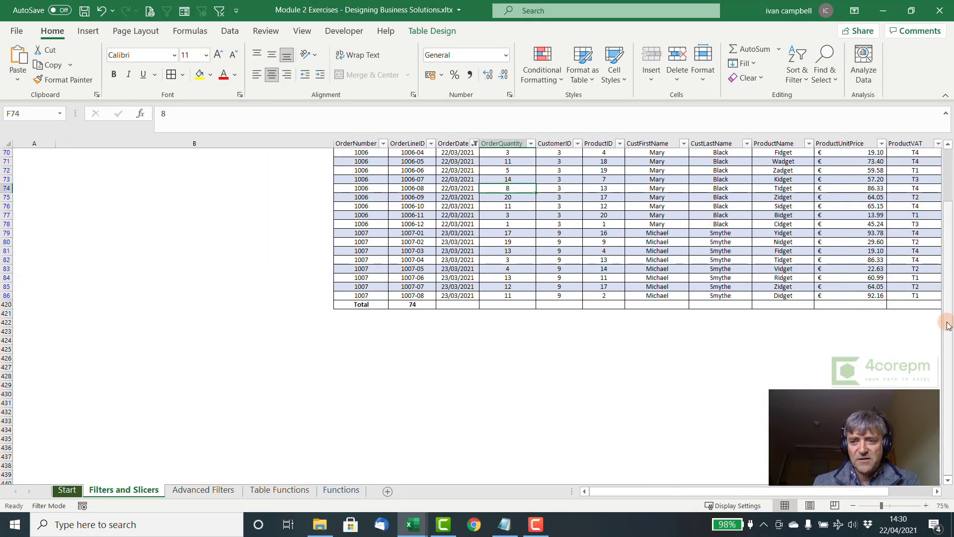
left_click_drag(947, 323, 947, 156)
scroll(643, 317, "down", 2)
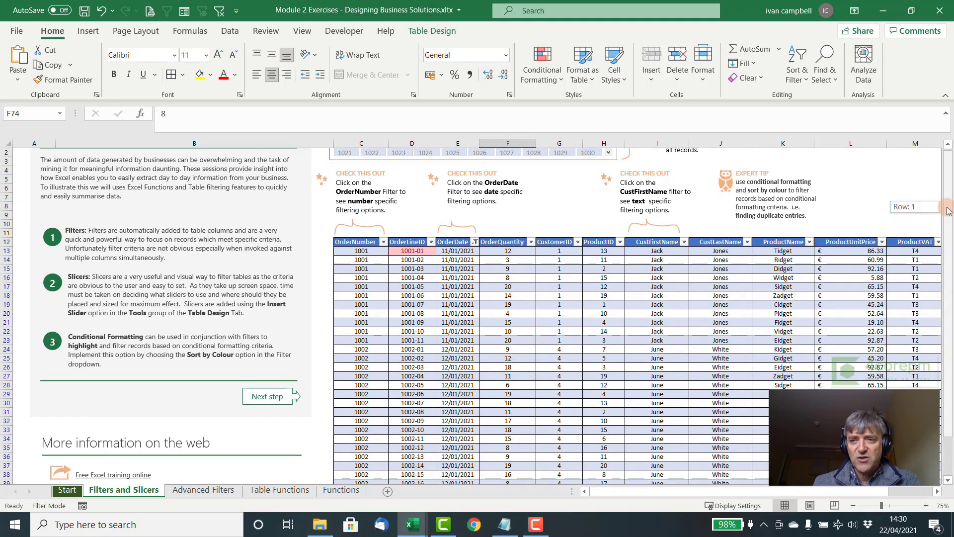
scroll(949, 207, "up", 2)
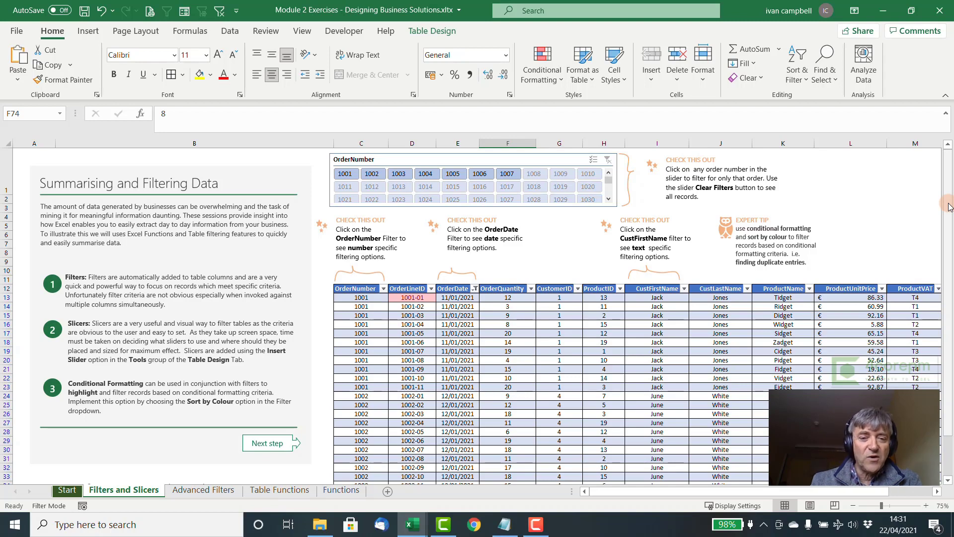
Step: Select the empty range G5:G8 above the CustomerID column, between the OrderDate and CustFirstName filter notes
left_click(559, 253)
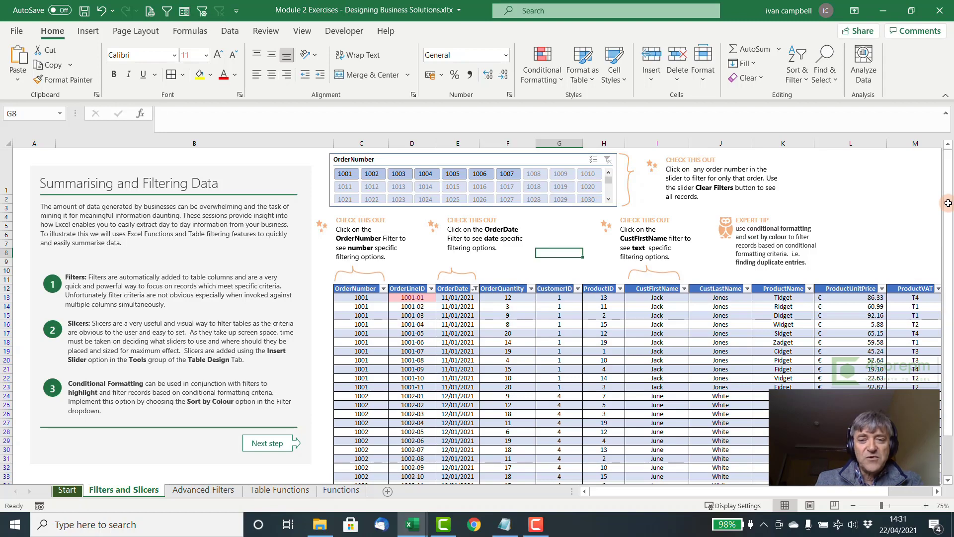
left_click(575, 235)
left_click_drag(574, 223, 572, 251)
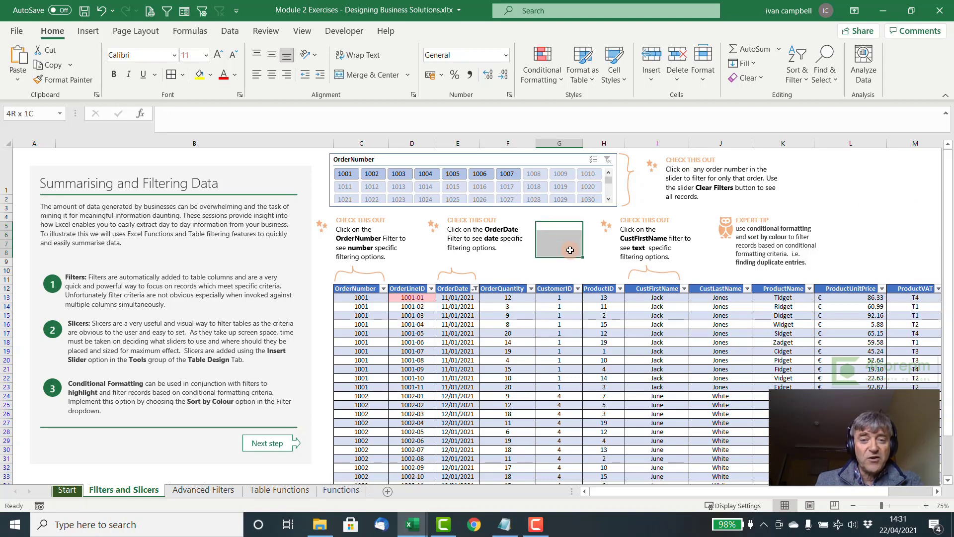